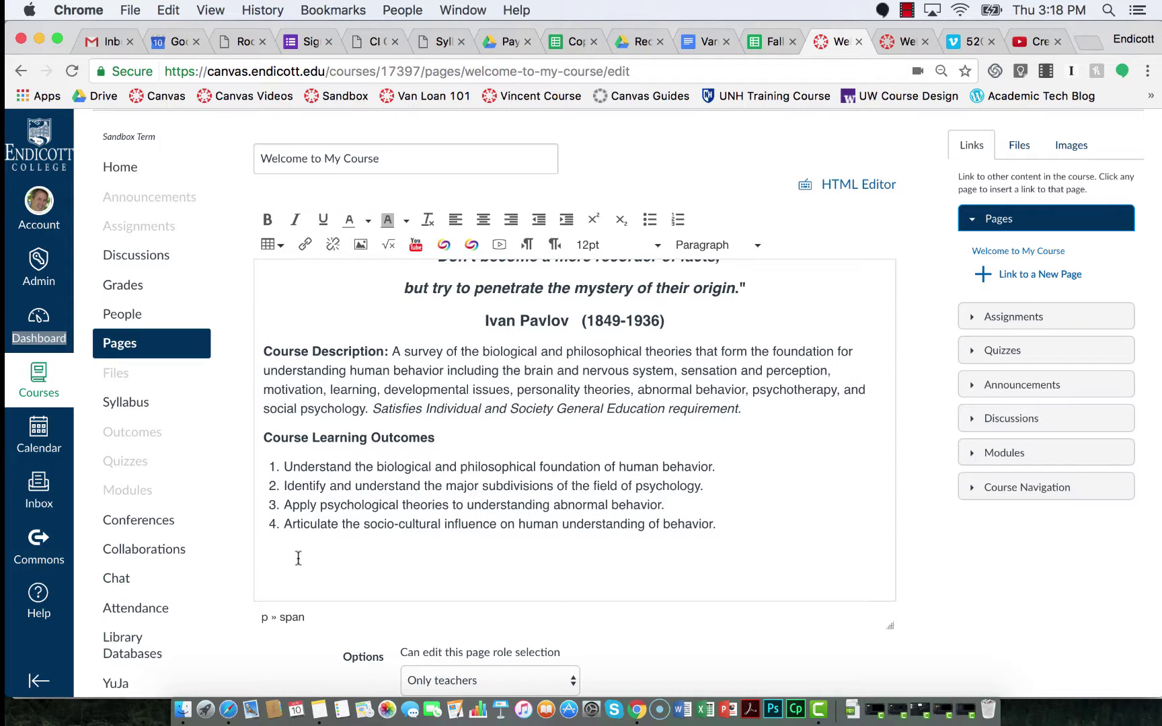
{"action": "scroll", "coordinate": [298, 558], "scroll_direction": "up", "scroll_amount": 5}
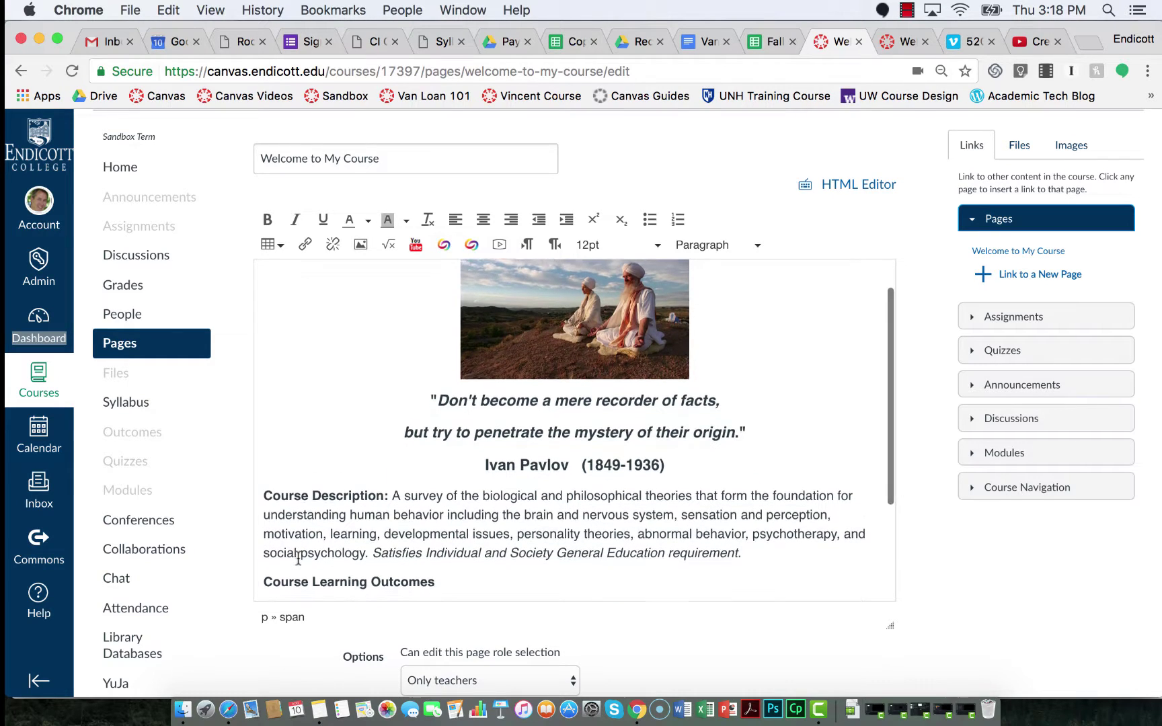
{"action": "scroll", "coordinate": [298, 557], "scroll_direction": "down", "scroll_amount": 2}
{"action": "scroll", "coordinate": [298, 558], "scroll_direction": "down", "scroll_amount": 5}
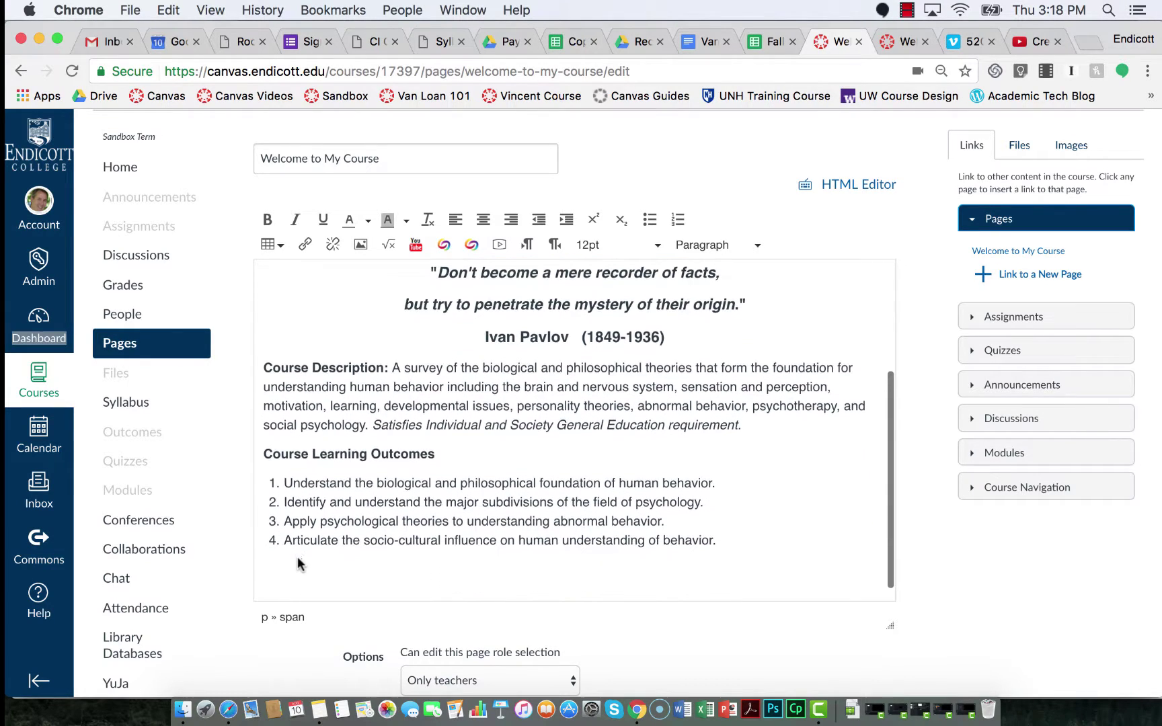
{"action": "scroll", "coordinate": [297, 556], "scroll_direction": "down", "scroll_amount": 1}
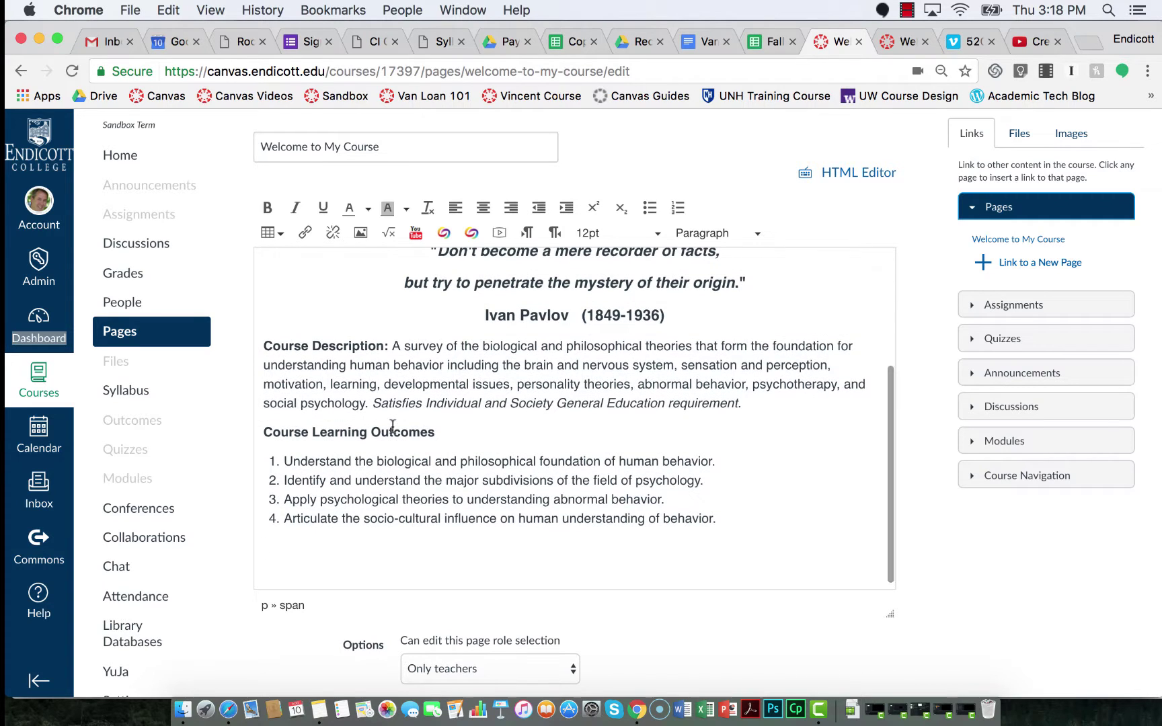
{"action": "scroll", "coordinate": [392, 427], "scroll_direction": "up", "scroll_amount": 1}
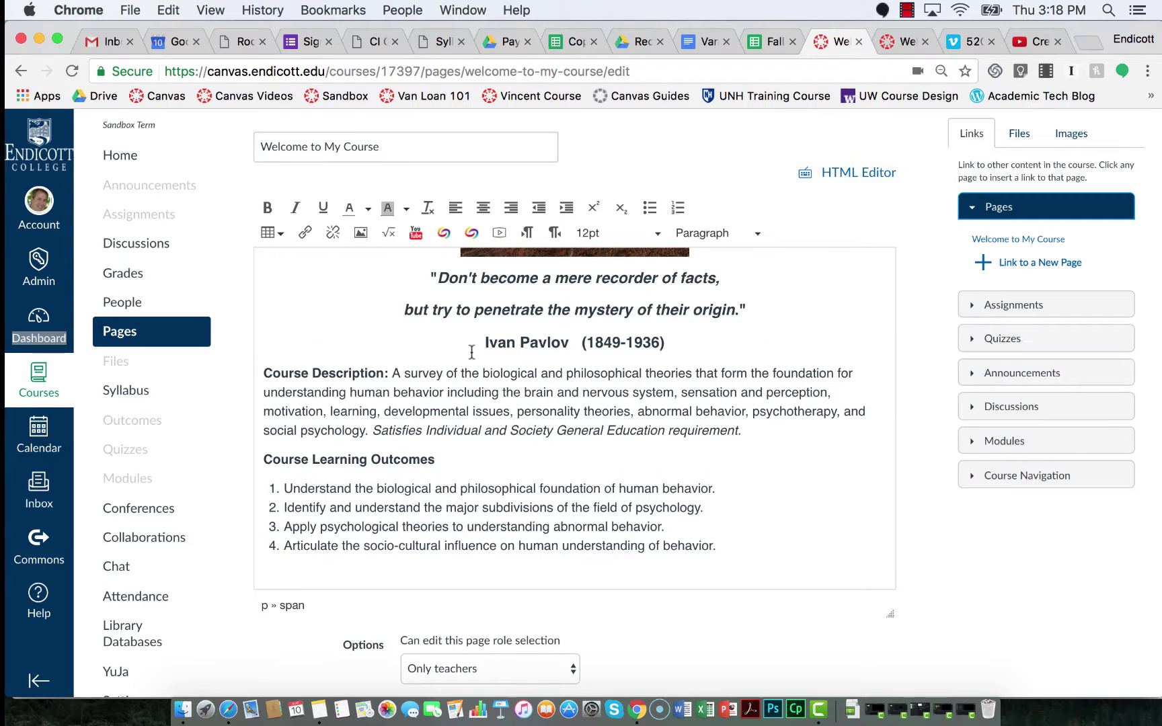
- Start a new Record/Upload Media clip and allow camera and microphone access
{"action": "left_click", "coordinate": [498, 235]}
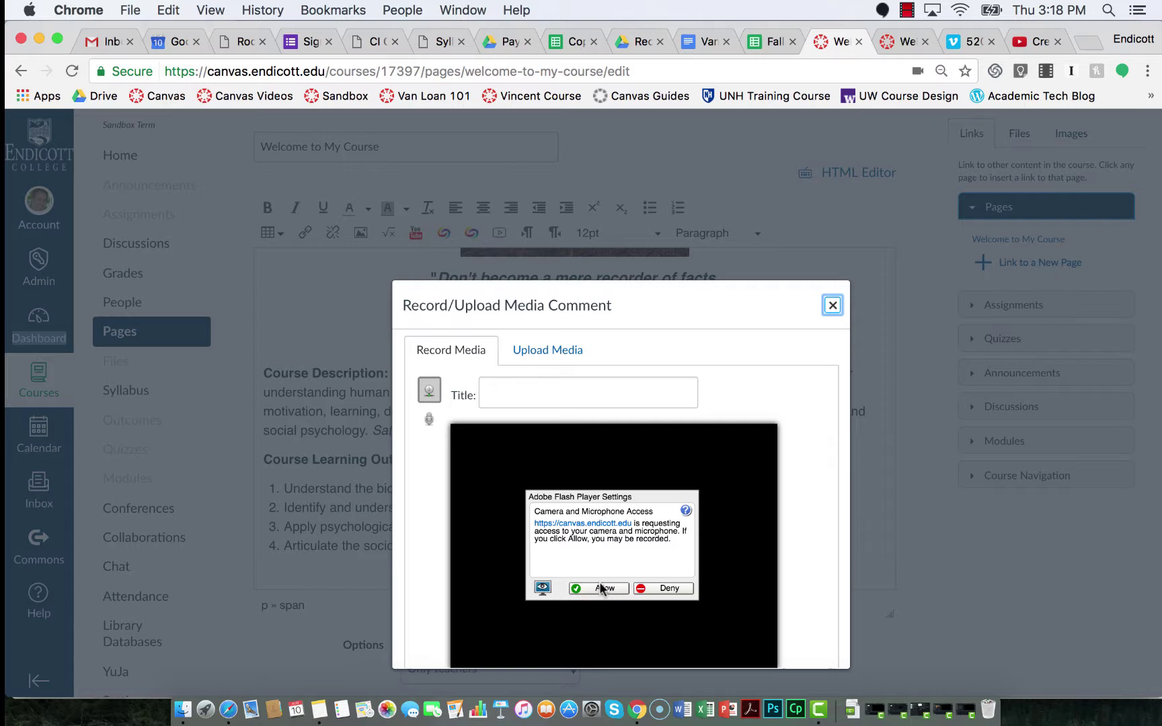
{"action": "left_click", "coordinate": [598, 588]}
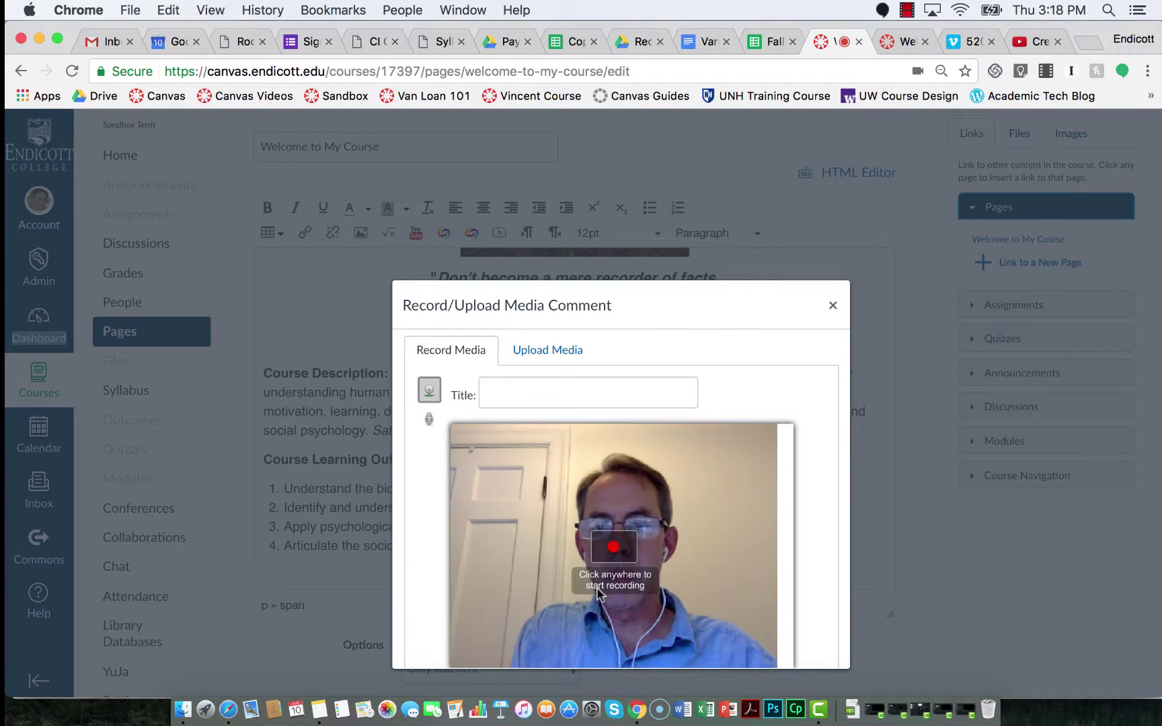
- Record a short webcam welcome clip and save it into the page
{"action": "left_click", "coordinate": [613, 553]}
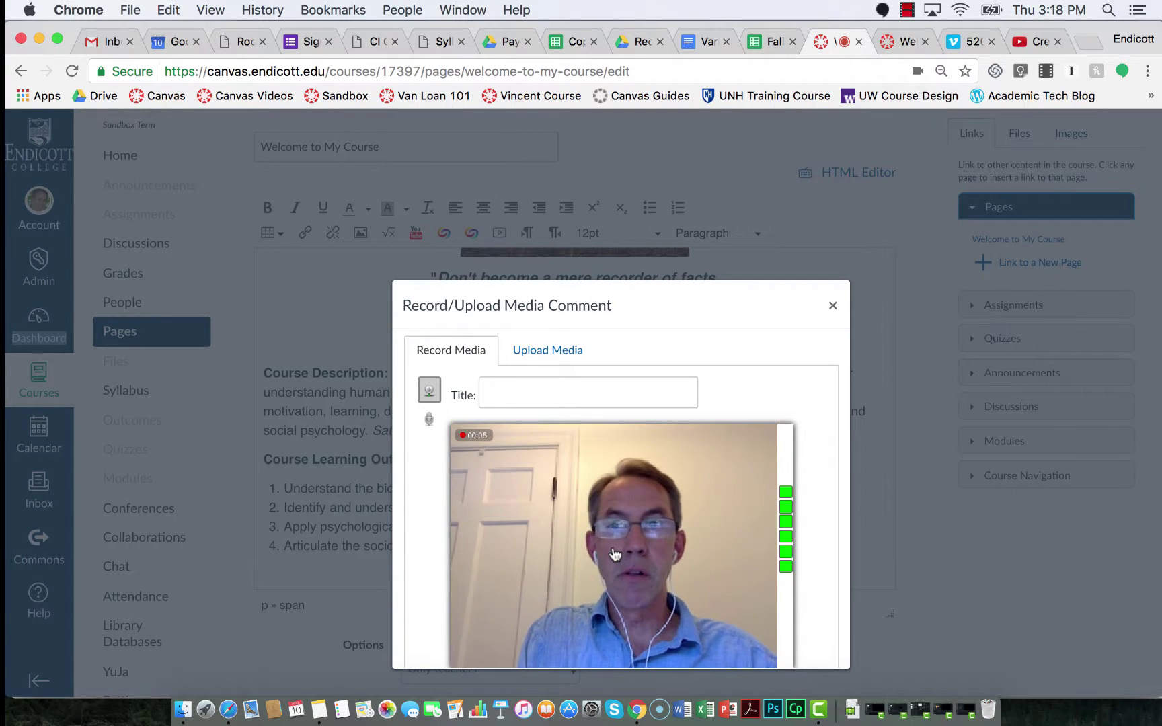
{"action": "left_click", "coordinate": [614, 554]}
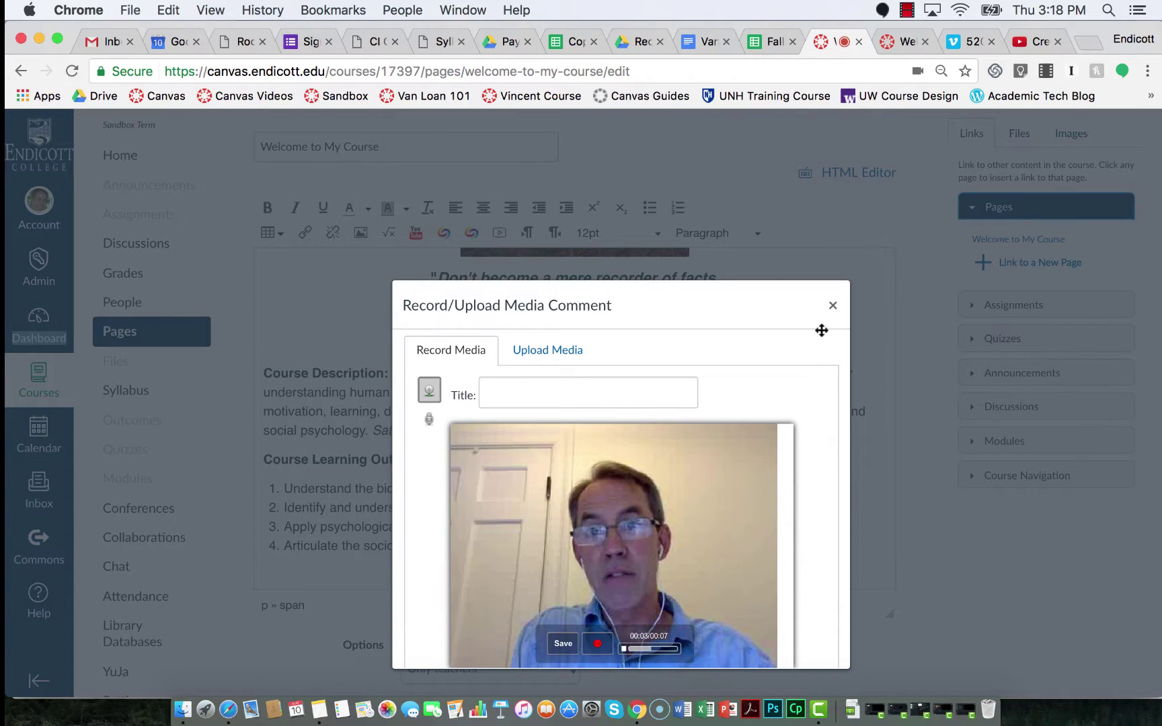
{"action": "left_click", "coordinate": [563, 643]}
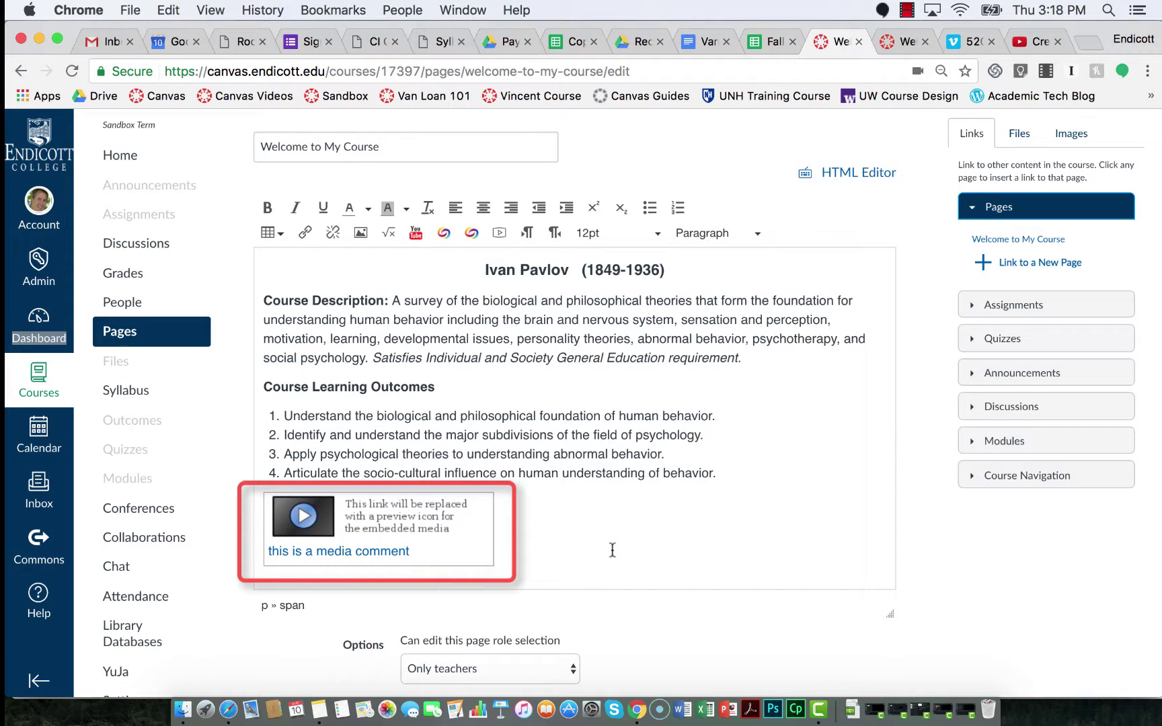
{"action": "scroll", "coordinate": [611, 549], "scroll_direction": "down", "scroll_amount": 3}
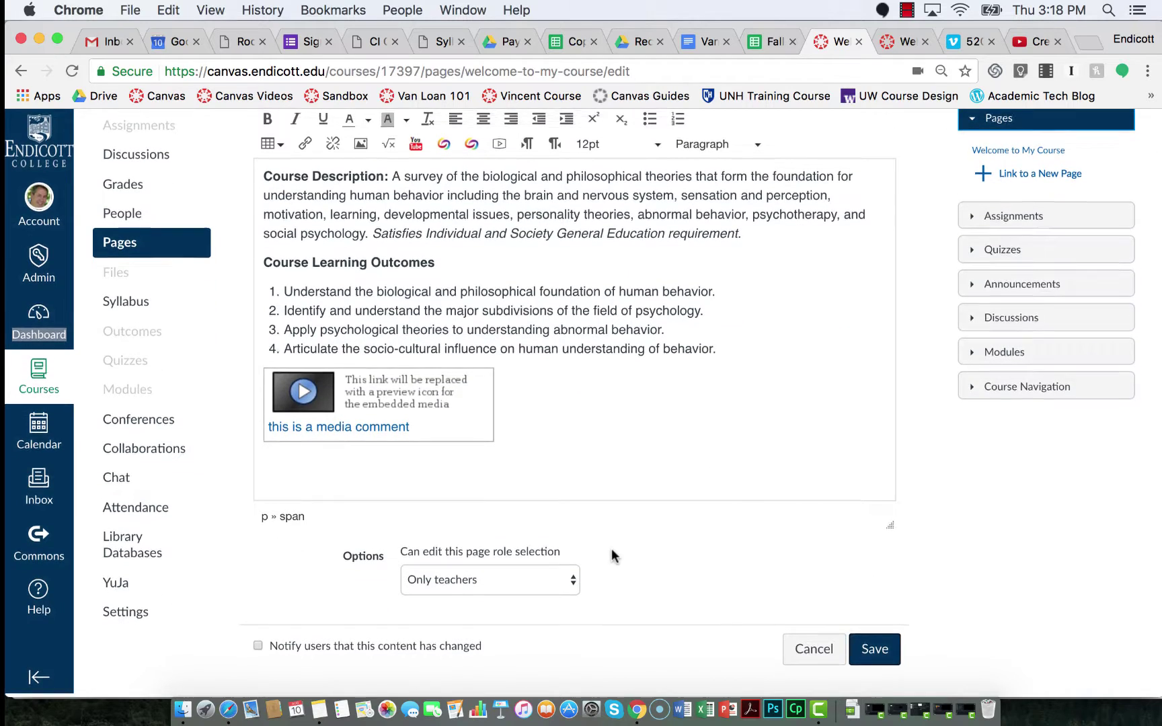
- Save the Welcome to My Course page with the embedded video
{"action": "left_click", "coordinate": [871, 654]}
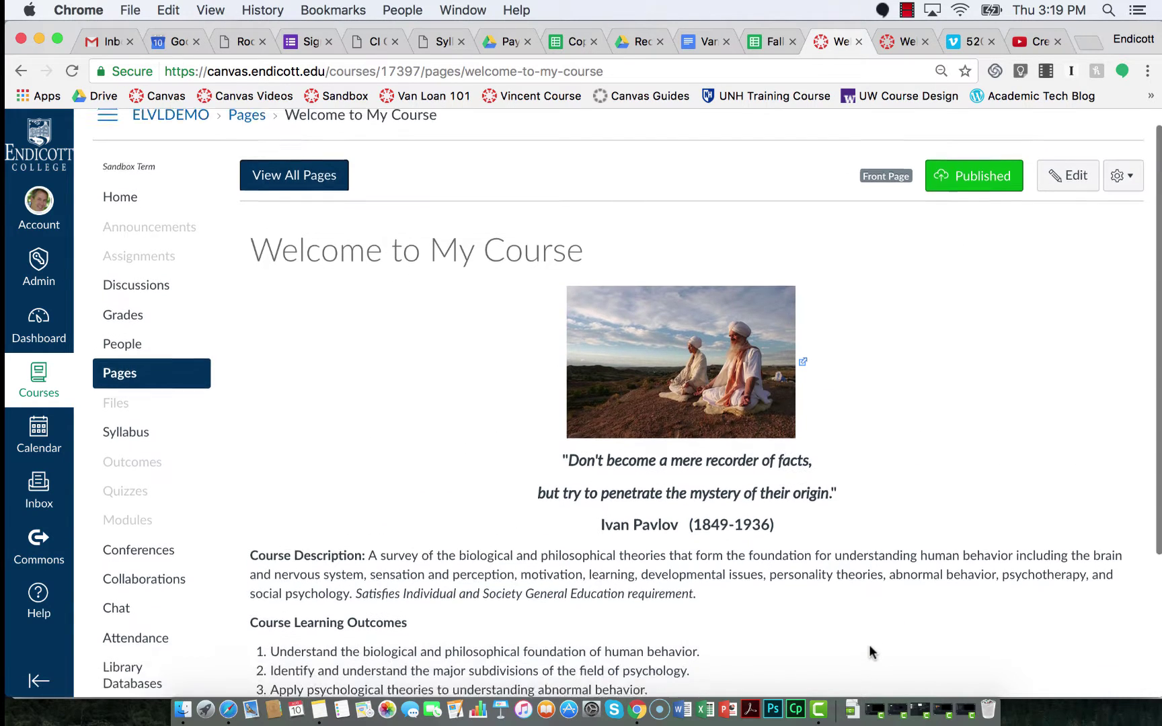
{"action": "scroll", "coordinate": [869, 655], "scroll_direction": "down", "scroll_amount": 5}
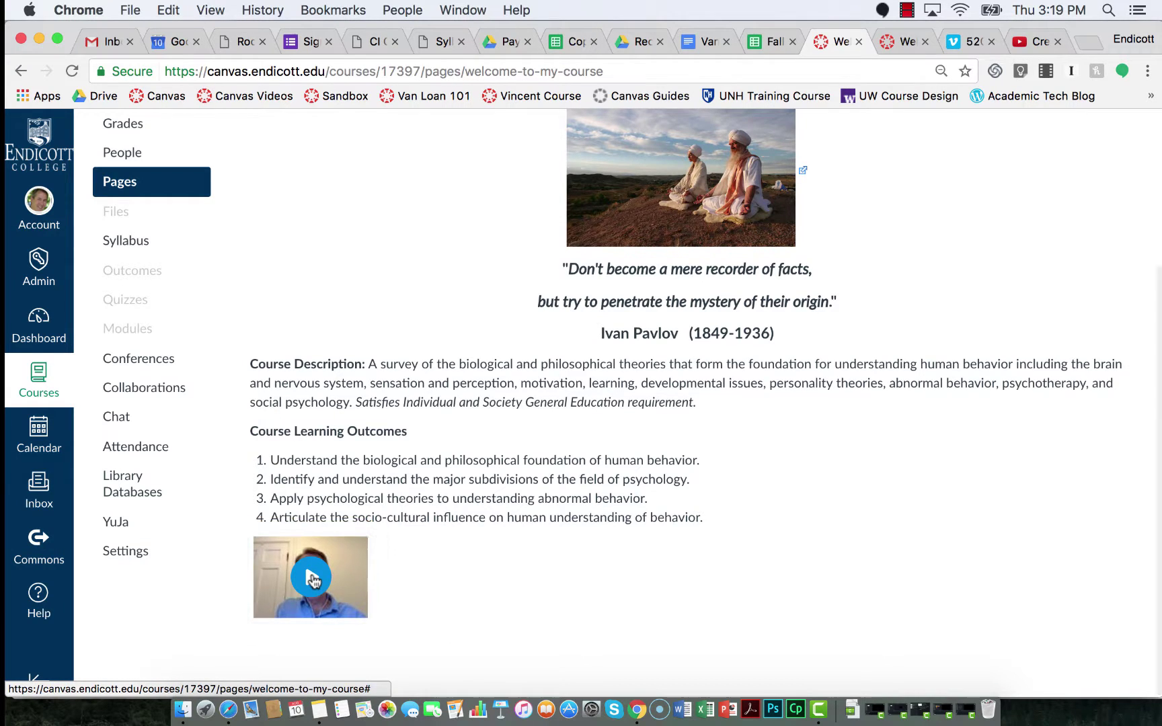
- Play the embedded welcome video on the saved page, then pause it
{"action": "left_click", "coordinate": [312, 580]}
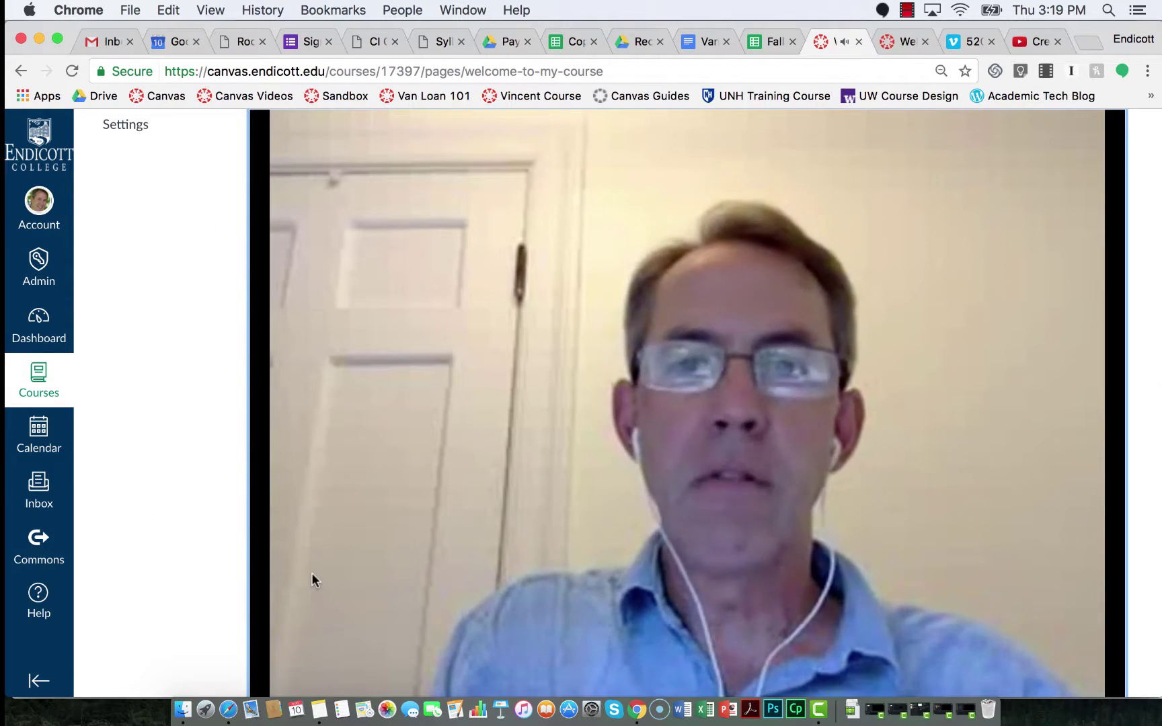
{"action": "scroll", "coordinate": [312, 580], "scroll_direction": "down", "scroll_amount": 3}
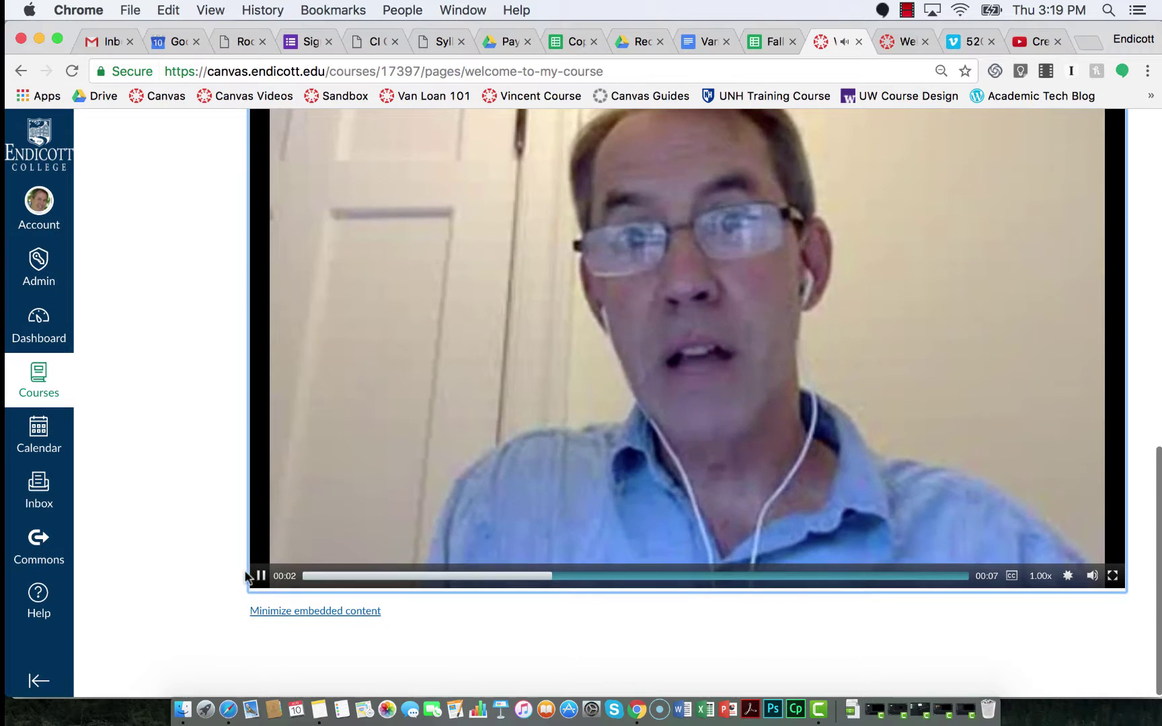
{"action": "left_click", "coordinate": [463, 517]}
{"action": "scroll", "coordinate": [583, 425], "scroll_direction": "up", "scroll_amount": 2}
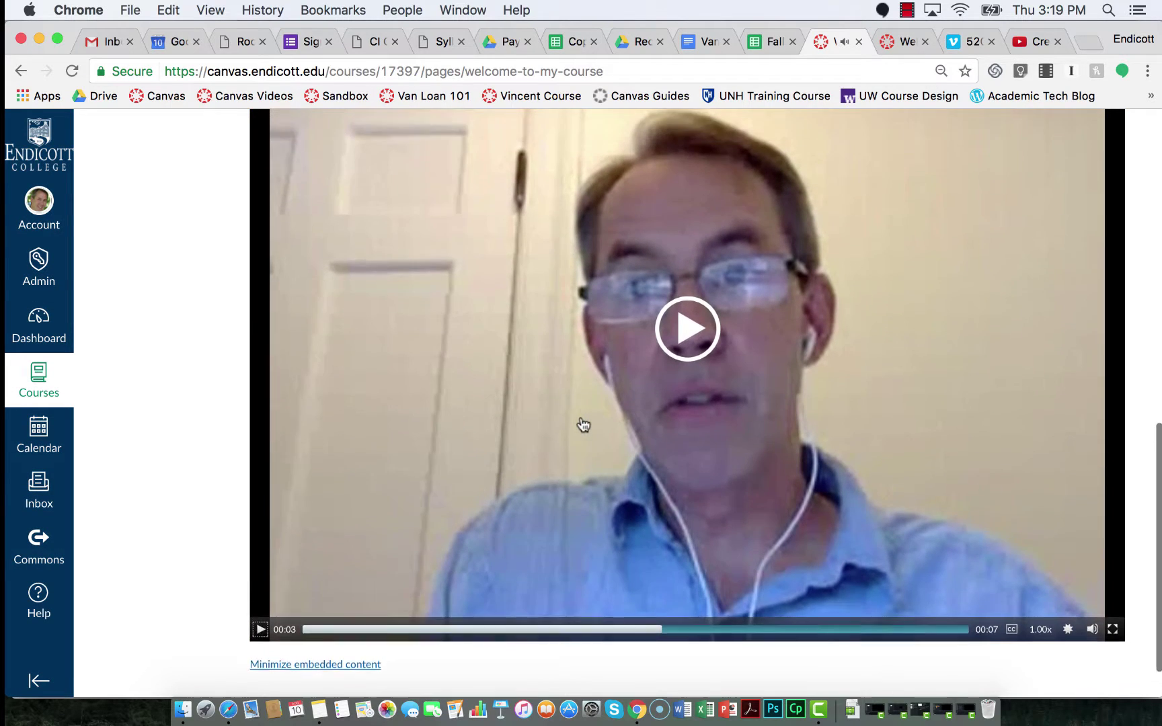
{"action": "scroll", "coordinate": [583, 425], "scroll_direction": "up", "scroll_amount": 5}
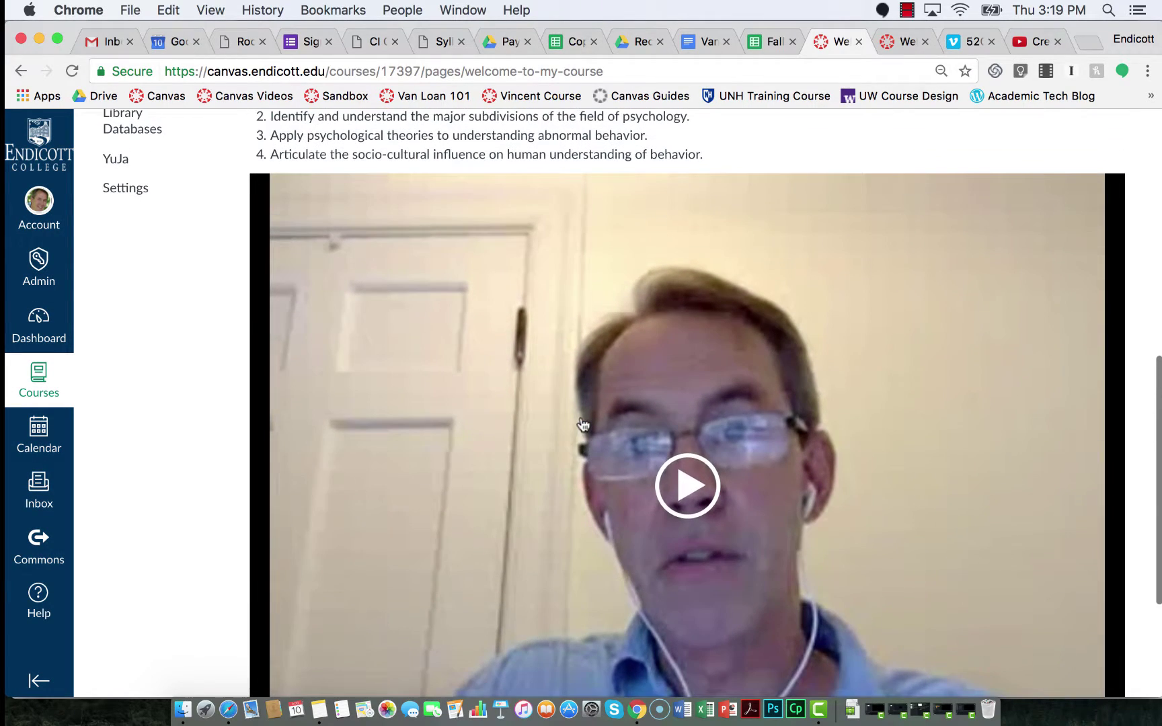